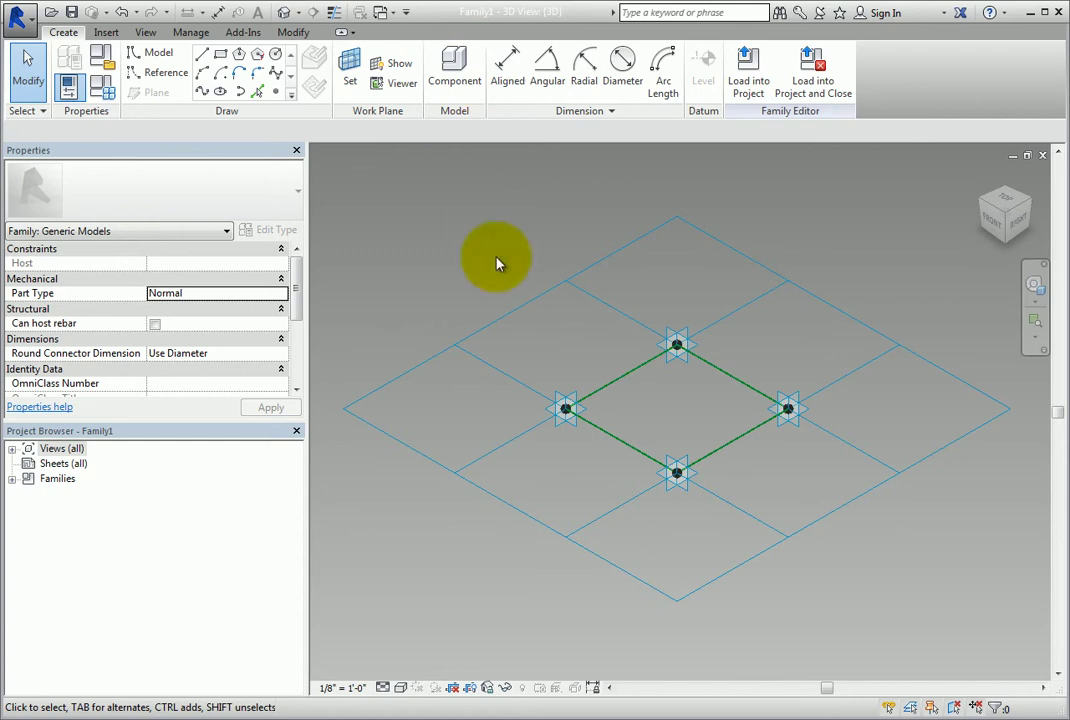
# Step: Review the orientation options available for adaptive placement point 1, keeping Host and Loop System (xyz)
pyautogui.click(562, 408)
pyautogui.moveTo(296, 285); pyautogui.dragTo(296, 358)
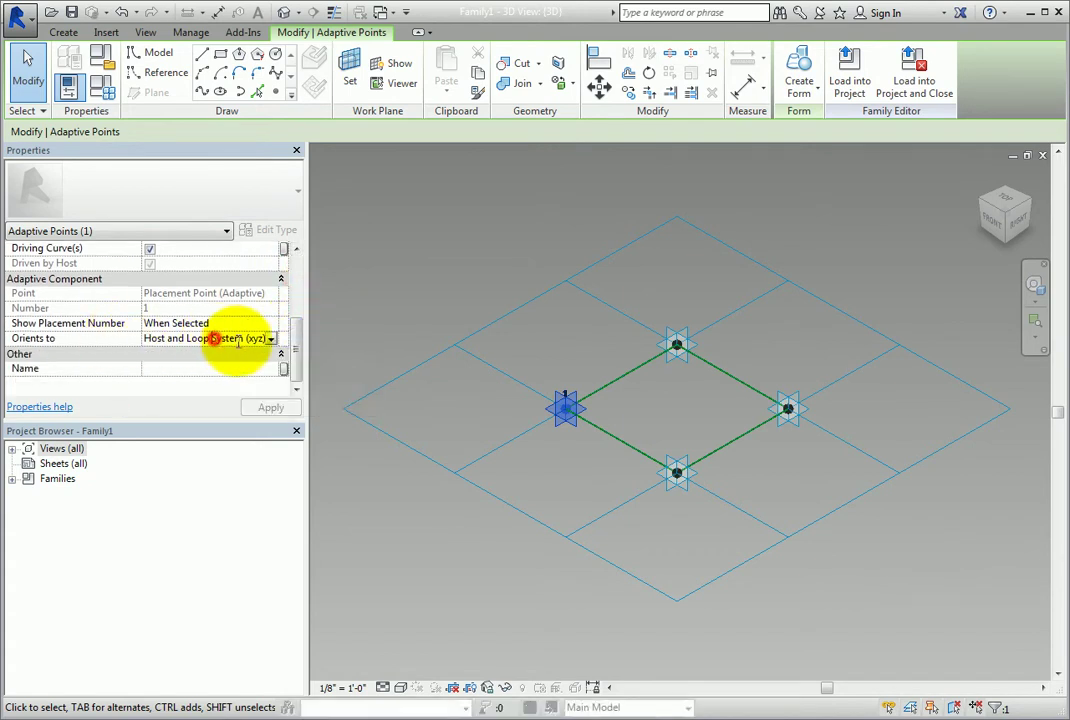
pyautogui.click(272, 340)
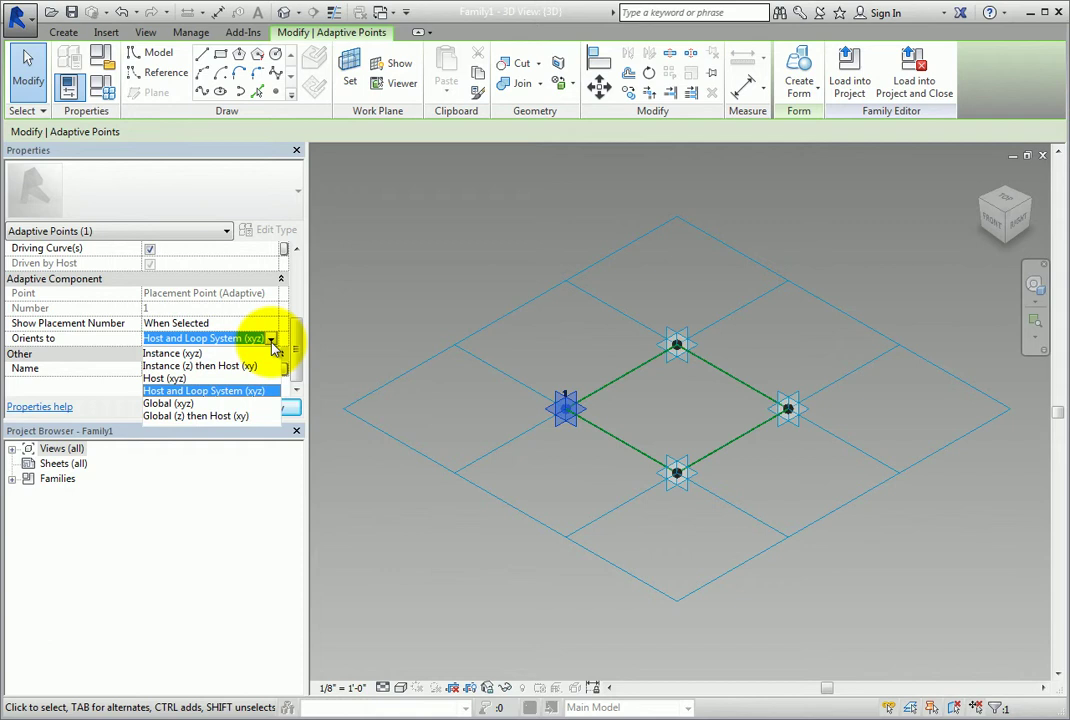
pyautogui.click(273, 342)
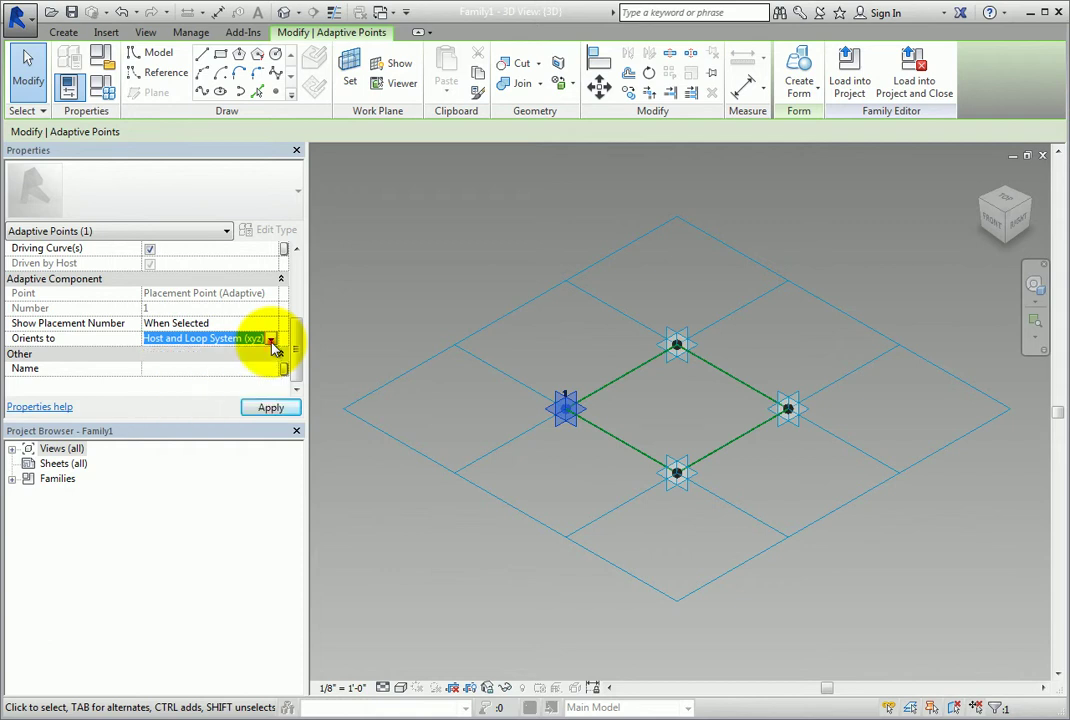
pyautogui.click(364, 262)
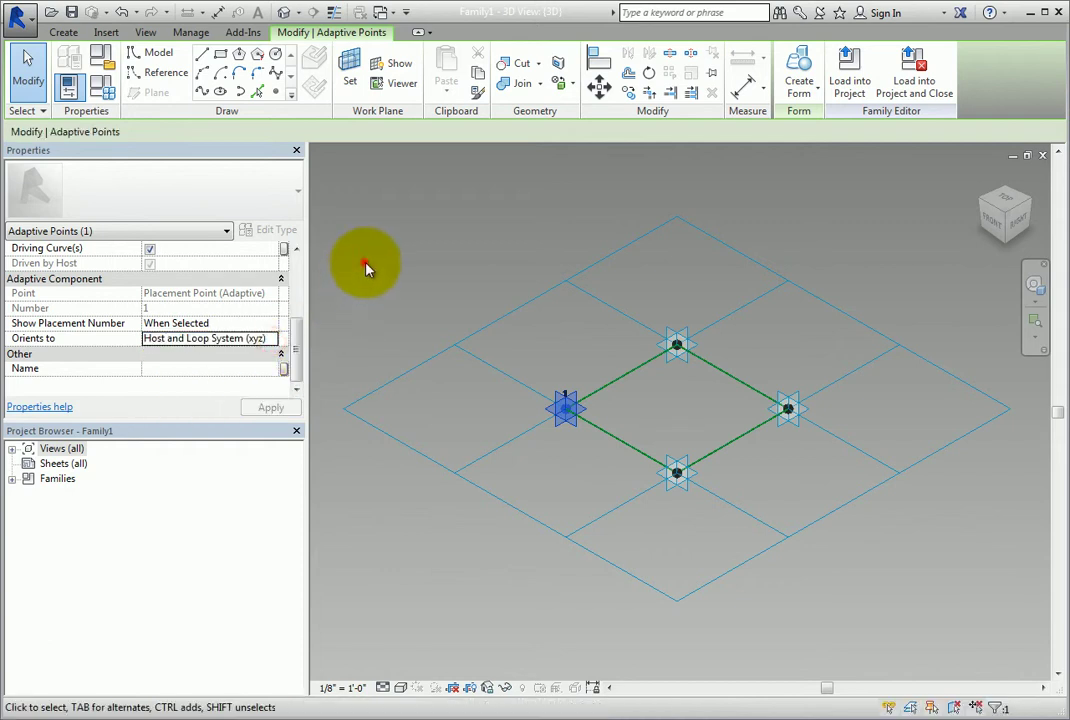
# Step: Switch to the Surface.rfa 3D view and examine the undulating divided surface
pyautogui.click(381, 12)
pyautogui.click(430, 57)
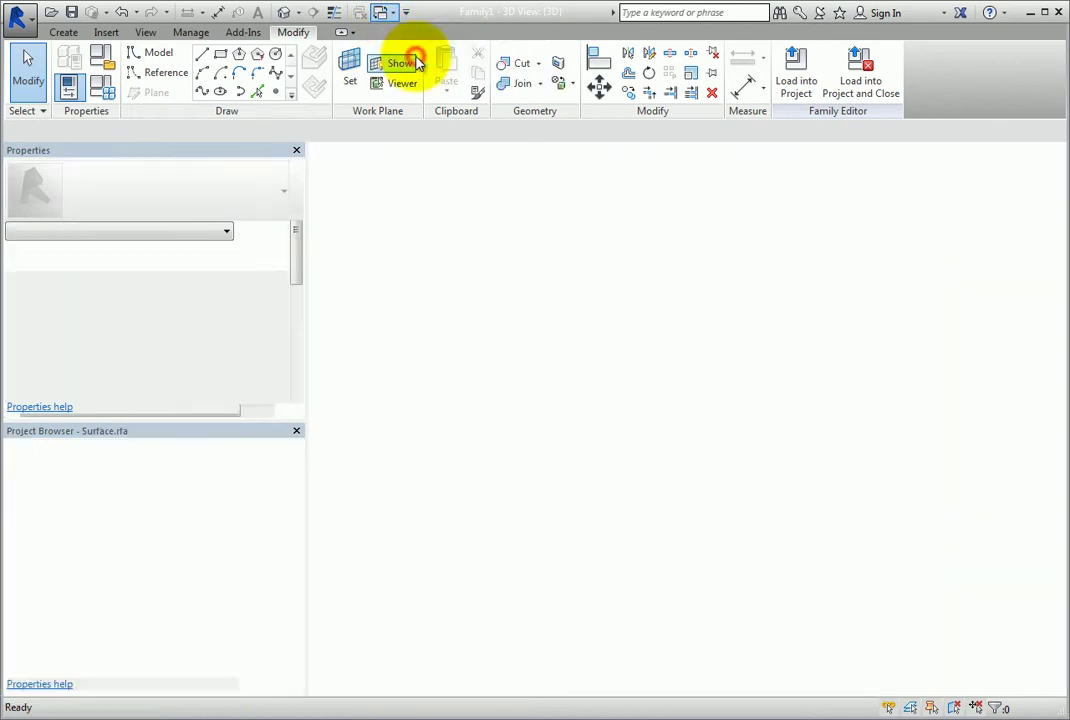
pyautogui.moveTo(892, 497)
pyautogui.keyDown('shift'); pyautogui.mouseDown(button='middle')
pyautogui.moveTo(886, 506)
pyautogui.moveTo(647, 494)
pyautogui.moveTo(595, 447)
pyautogui.moveTo(642, 497)
pyautogui.moveTo(733, 540)
pyautogui.moveTo(819, 543)
pyautogui.moveTo(860, 423)
pyautogui.moveTo(892, 508)
pyautogui.mouseUp(button='middle'); pyautogui.keyUp('shift')
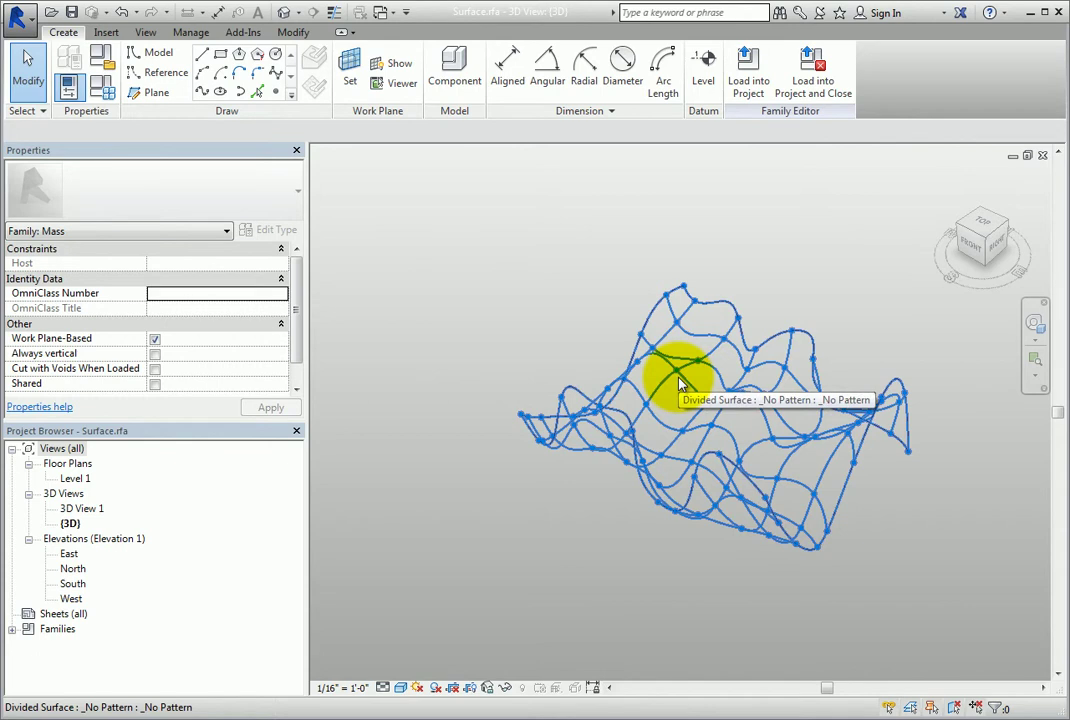
# Step: Switch to the Global (xyz).rfa 3D view and inspect the offset of the raised reference point above placement point 1
pyautogui.click(381, 13)
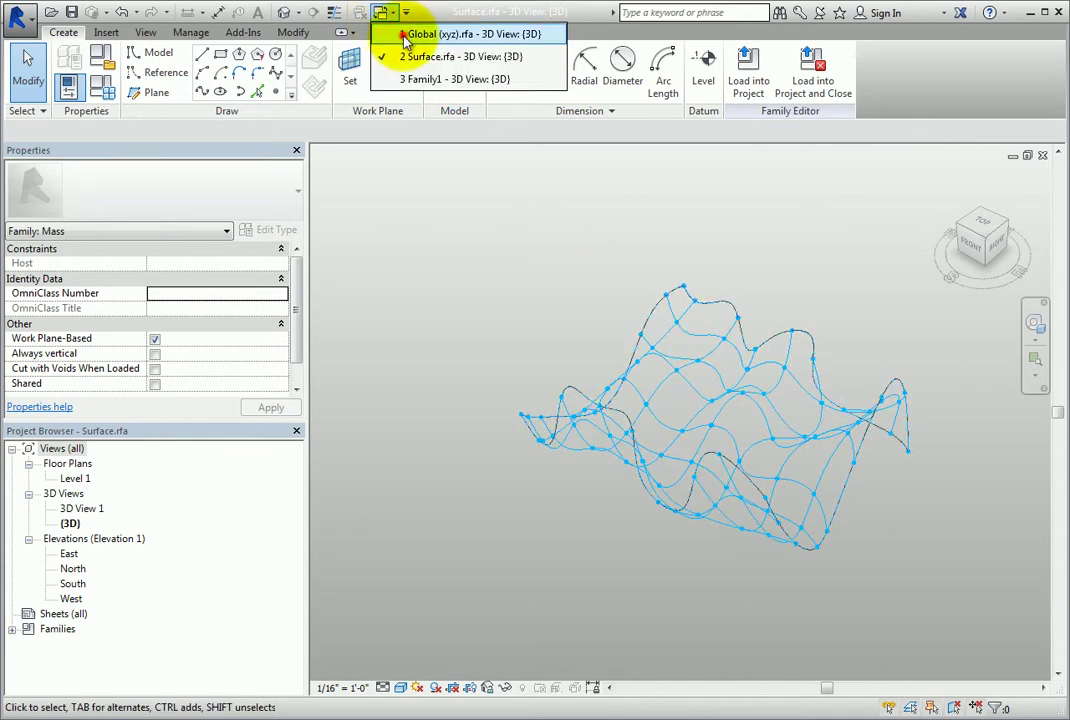
pyautogui.click(415, 34)
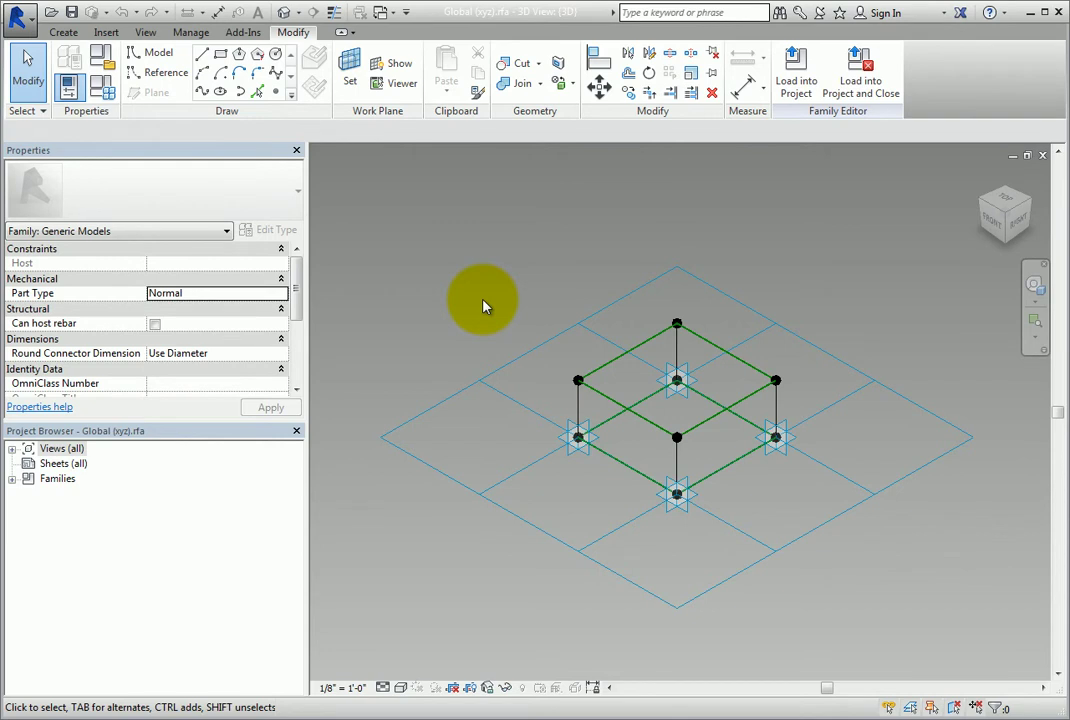
pyautogui.click(578, 384)
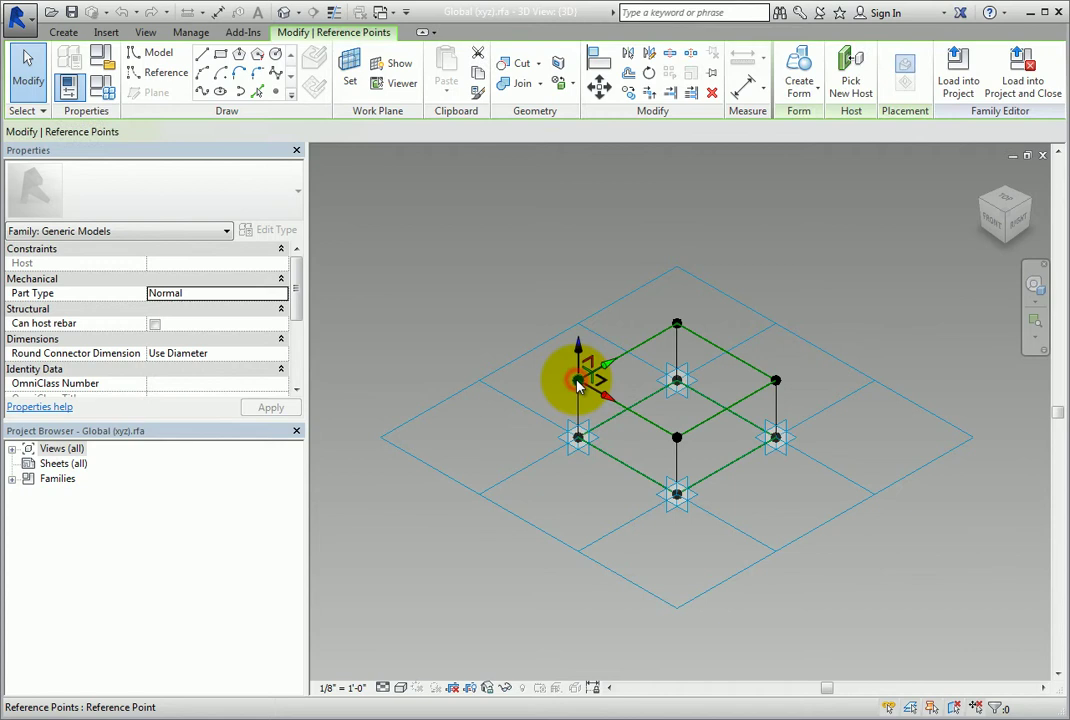
pyautogui.scroll(-1, 297, 312)
pyautogui.moveTo(297, 312); pyautogui.dragTo(297, 352)
pyautogui.click(229, 342)
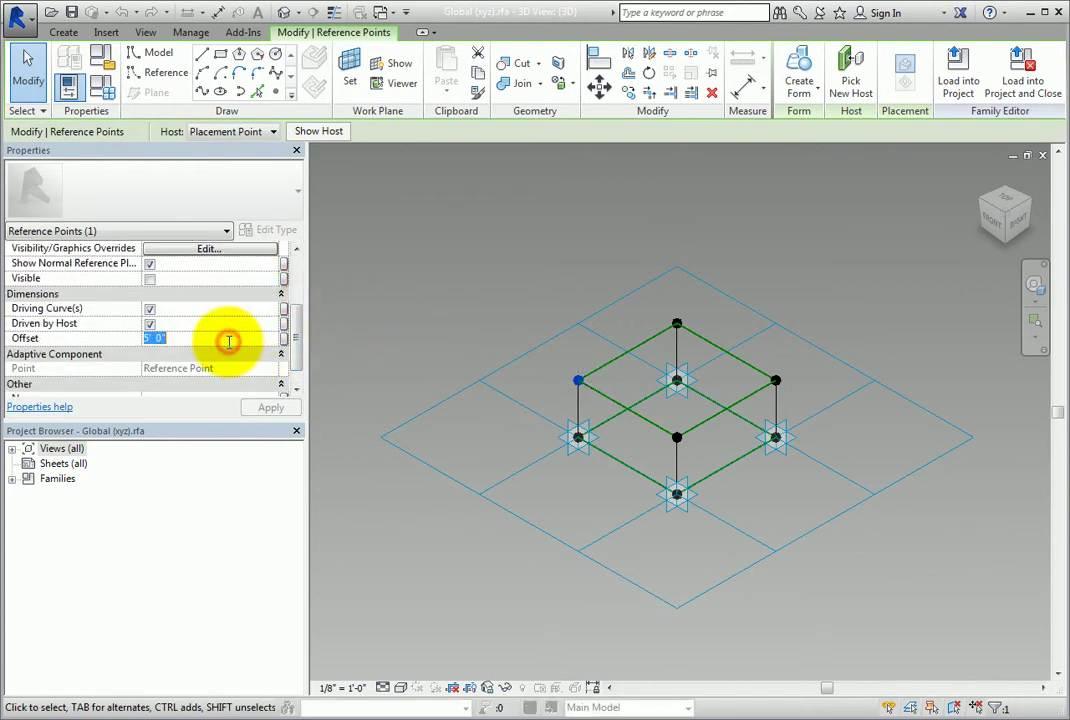
pyautogui.click(406, 334)
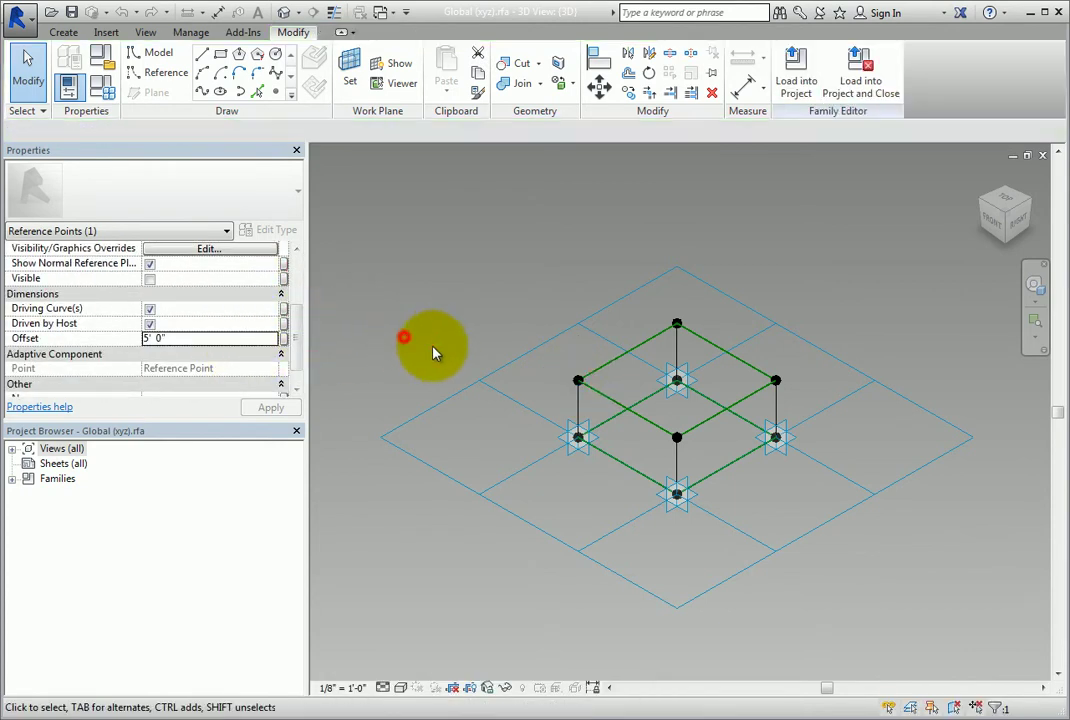
# Step: Inspect the vertical model lines joining the placement points to the raised reference points
pyautogui.click(578, 408)
pyautogui.click(677, 345)
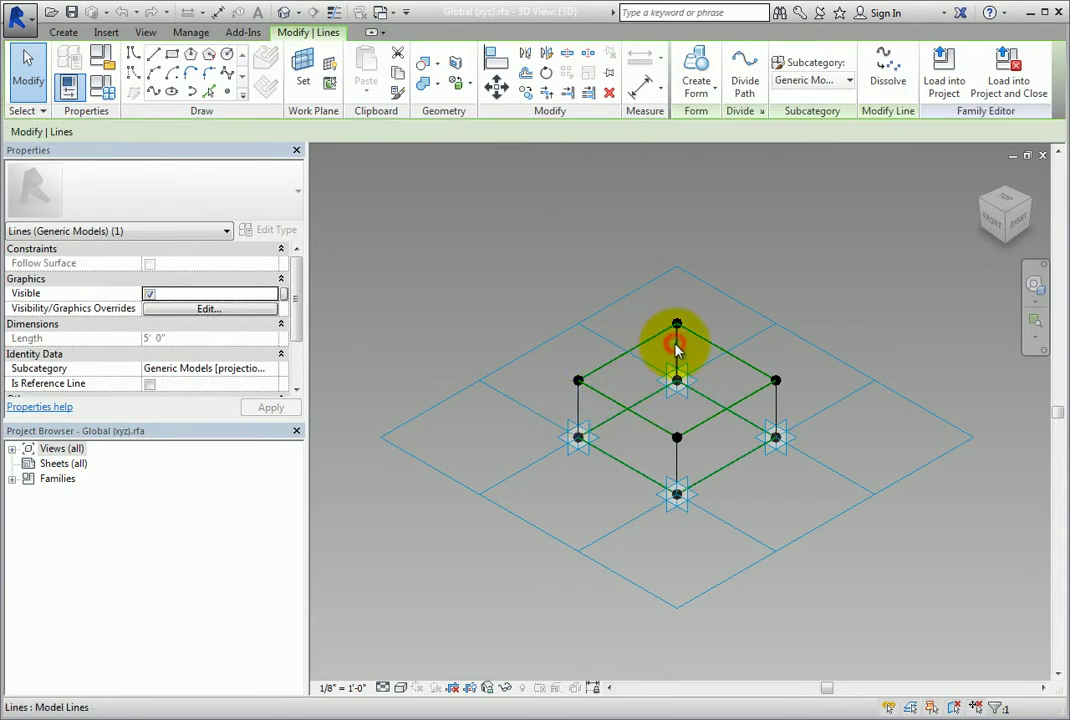
pyautogui.click(479, 283)
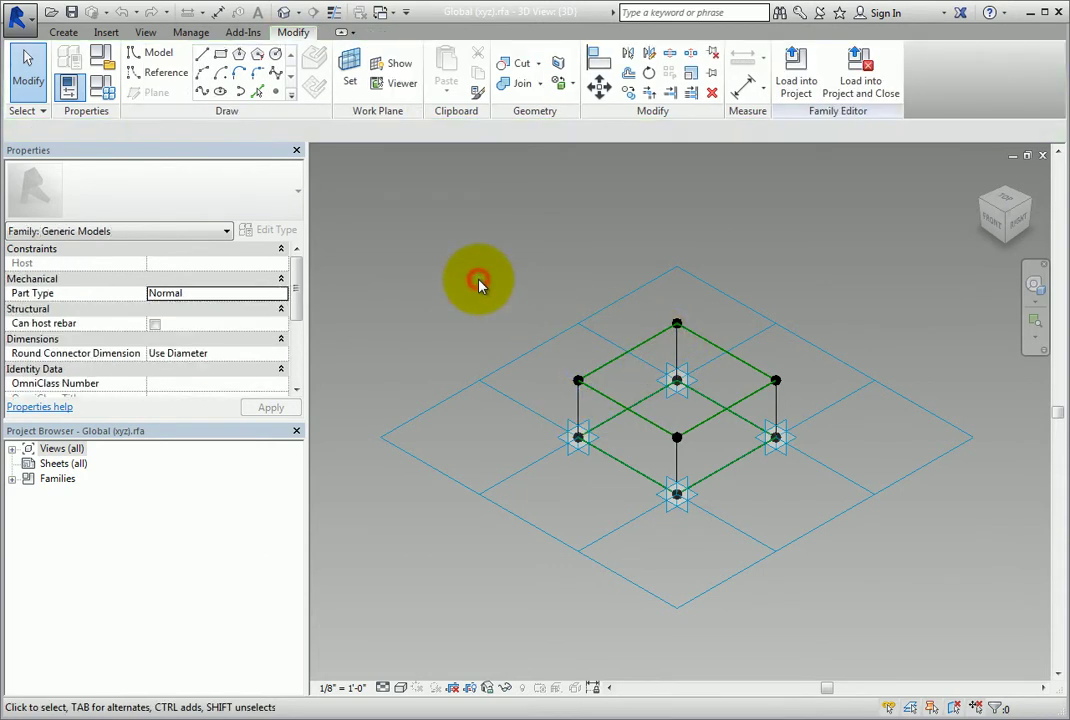
# Step: Return to the Surface.rfa 3D view and apply the Rectangle Host (xyz) component to the divided surface
pyautogui.click(381, 12)
pyautogui.click(397, 55)
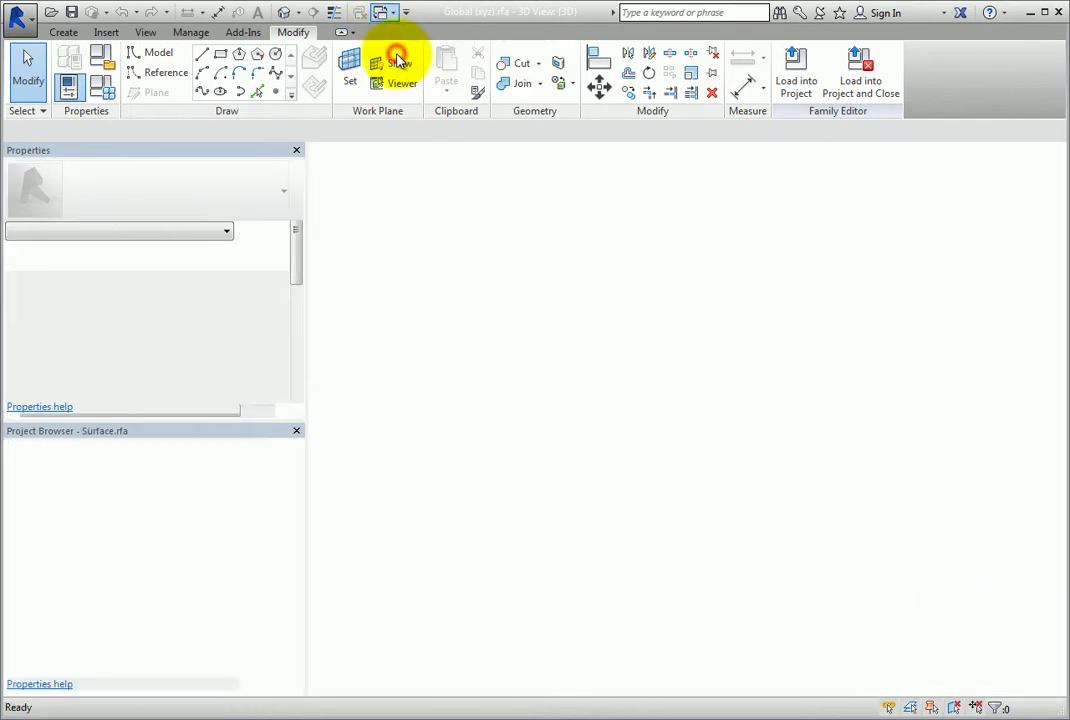
pyautogui.click(716, 363)
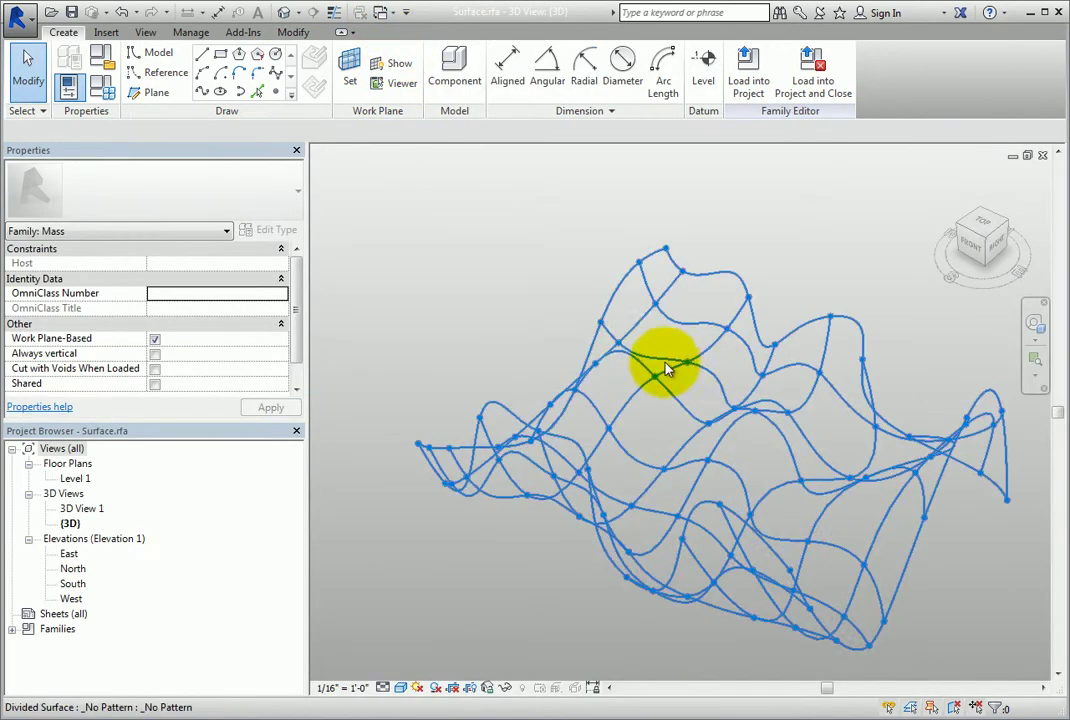
pyautogui.click(615, 354)
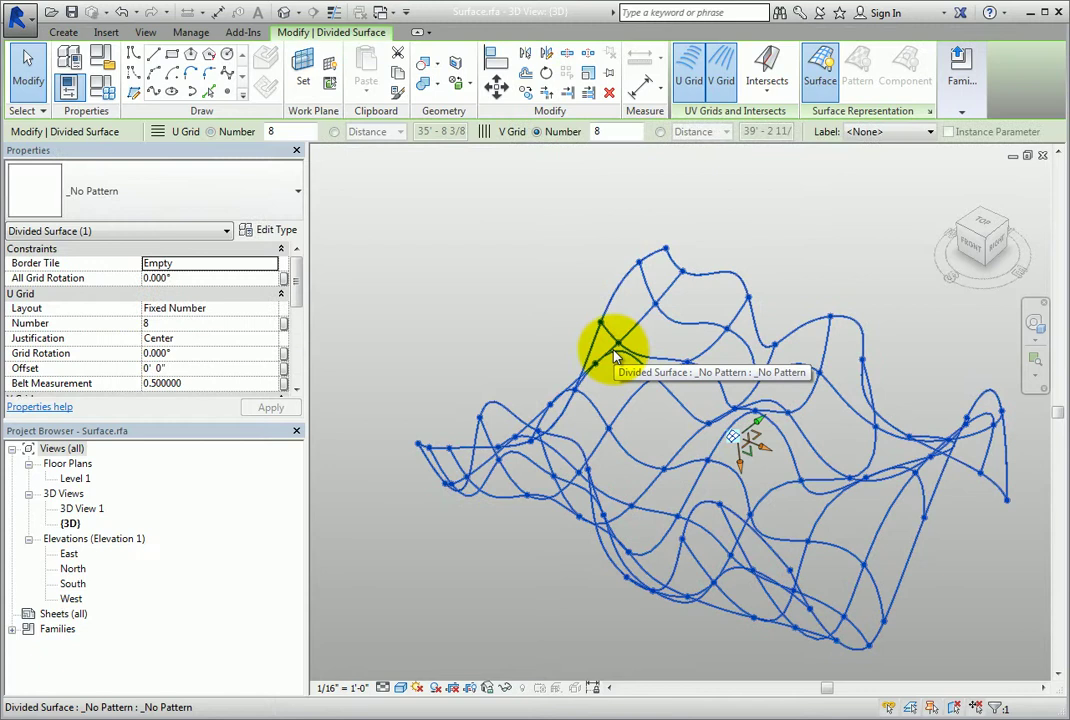
pyautogui.click(268, 207)
pyautogui.moveTo(296, 280); pyautogui.dragTo(296, 351)
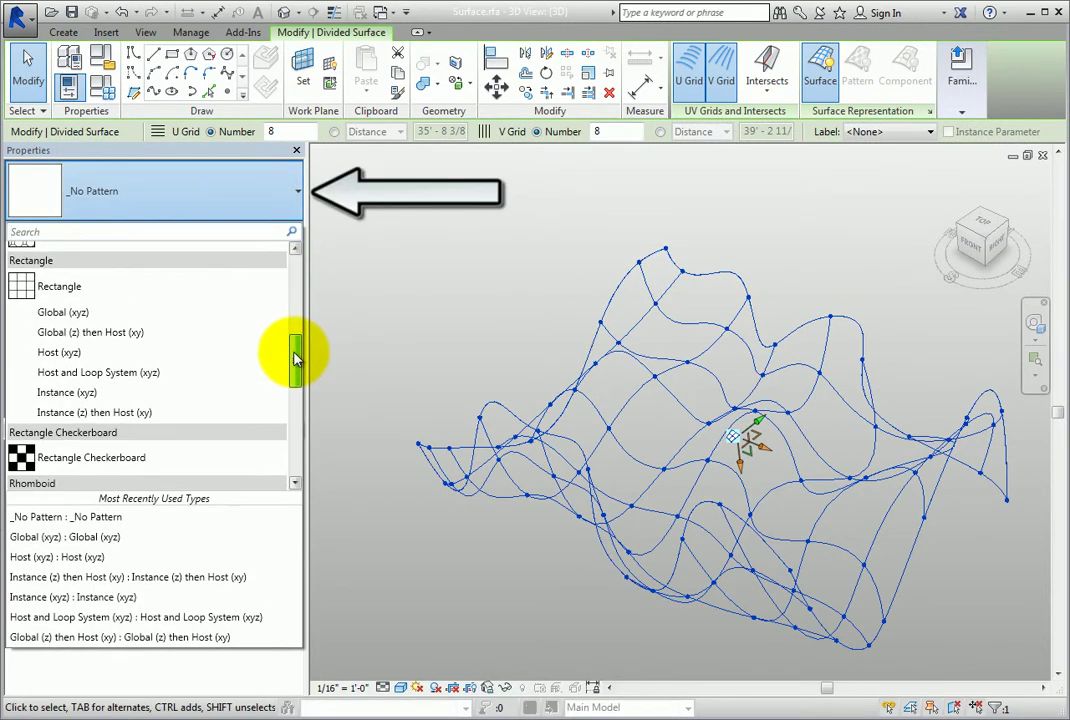
pyautogui.click(190, 354)
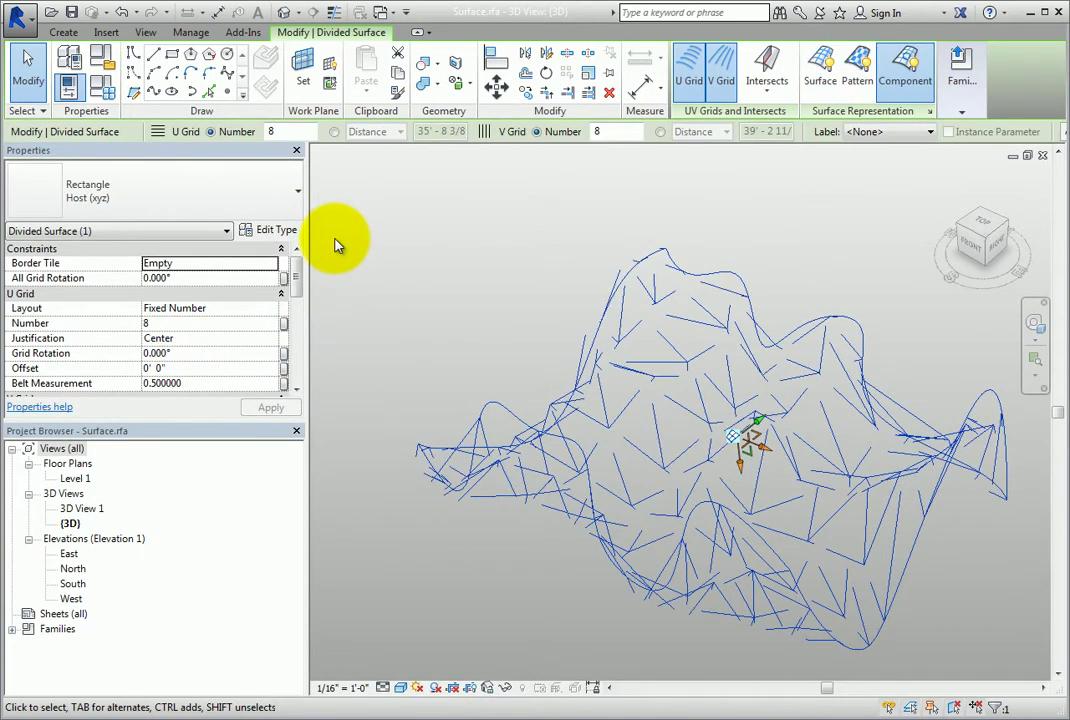
# Step: Change the divided surface's component to Global (xyz), then to Instance (xyz), to compare their orientations
pyautogui.click(288, 208)
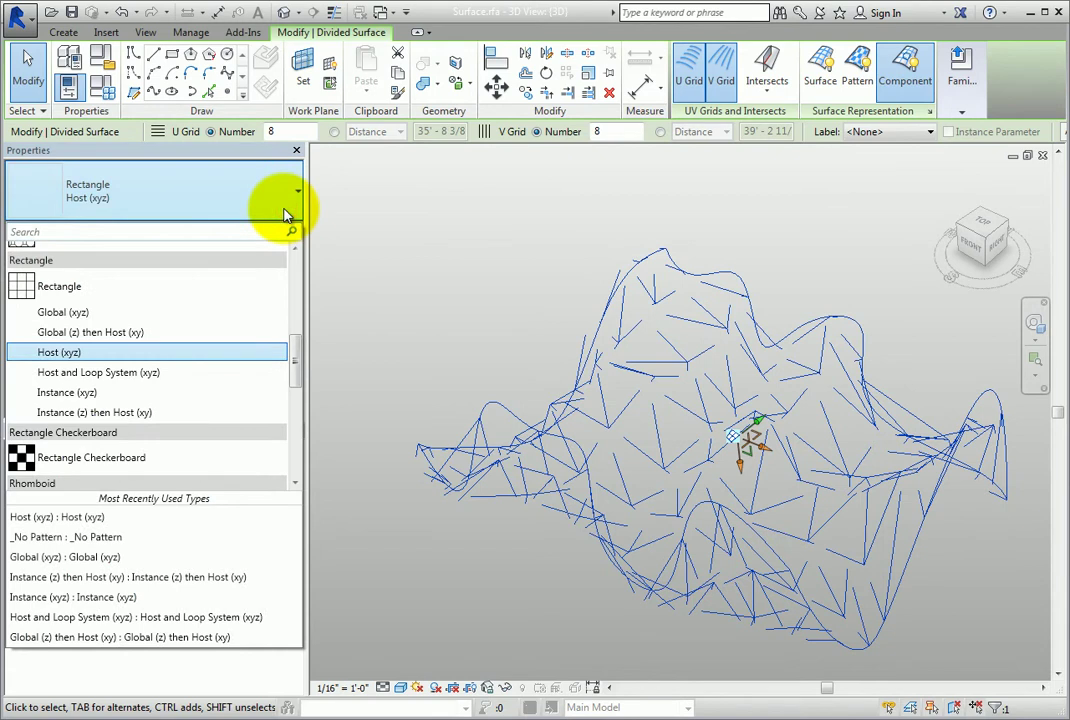
pyautogui.click(220, 315)
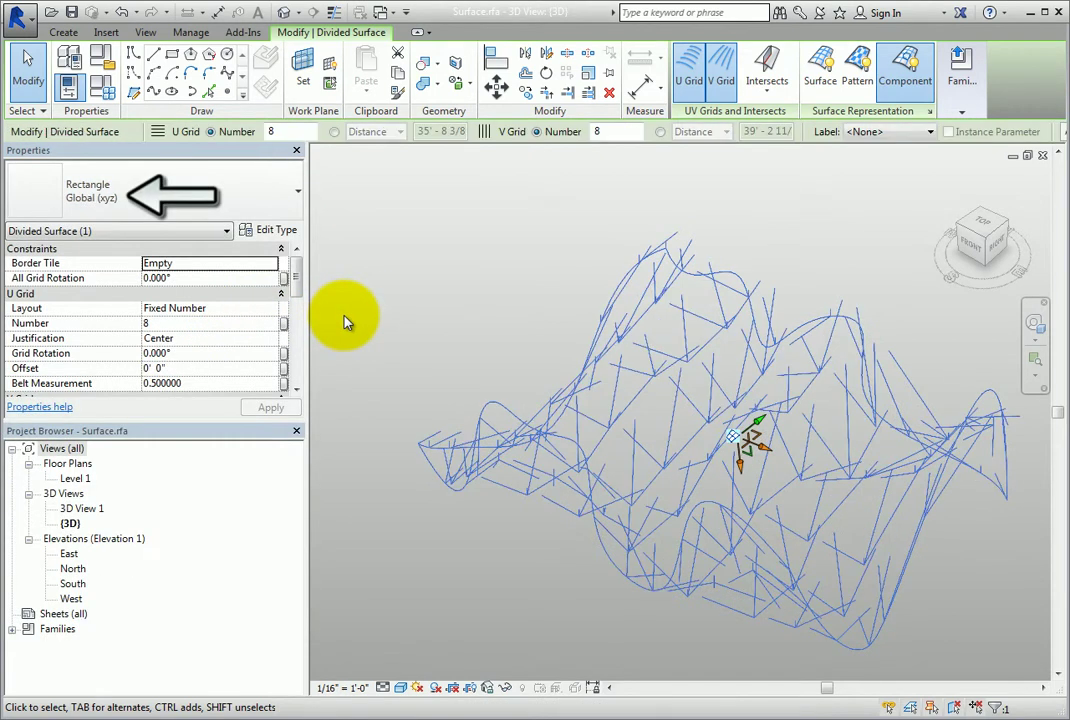
pyautogui.click(272, 208)
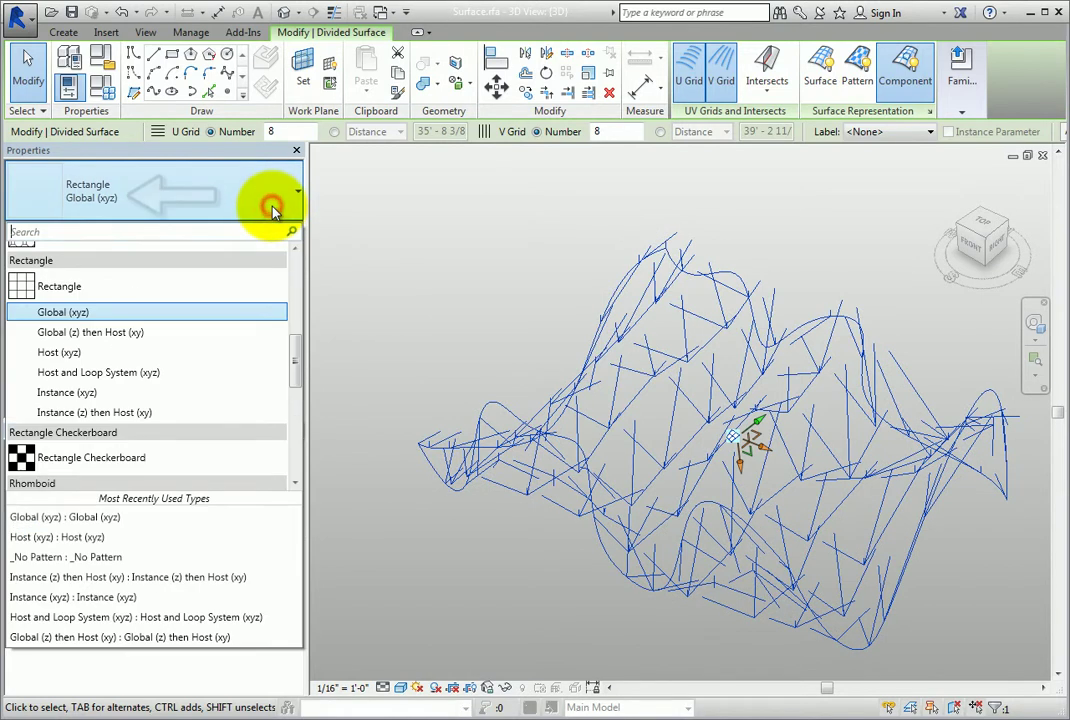
pyautogui.click(191, 392)
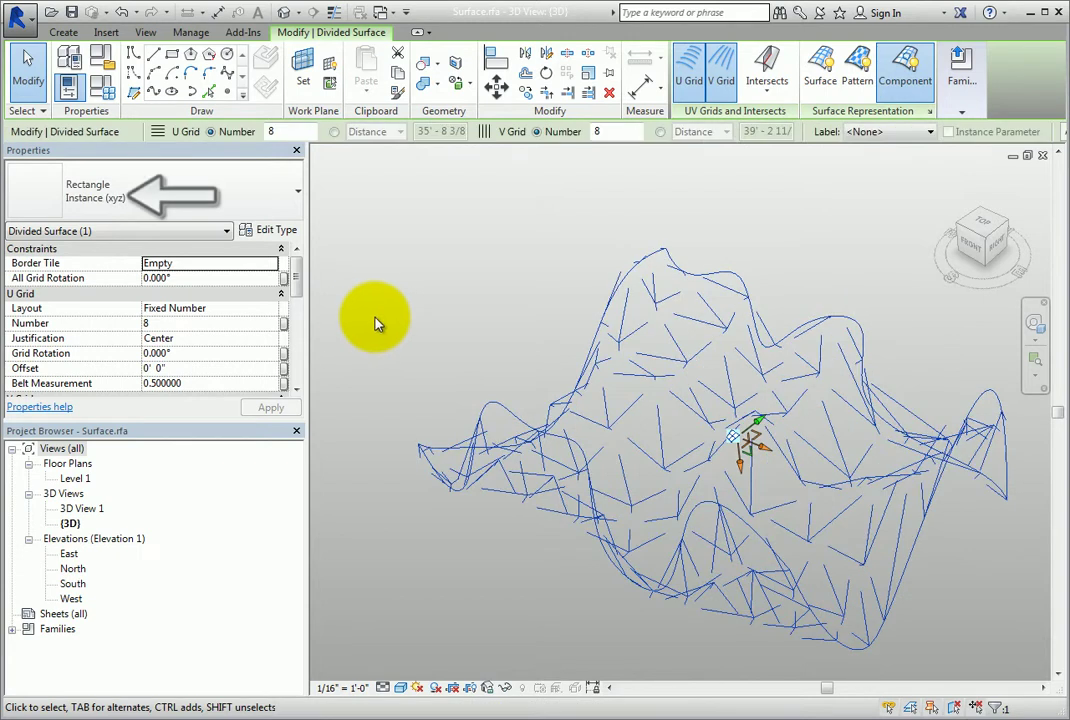
# Step: Change the divided surface's component to Host and Loop System (xyz), then back to Host (xyz), for comparison
pyautogui.click(282, 208)
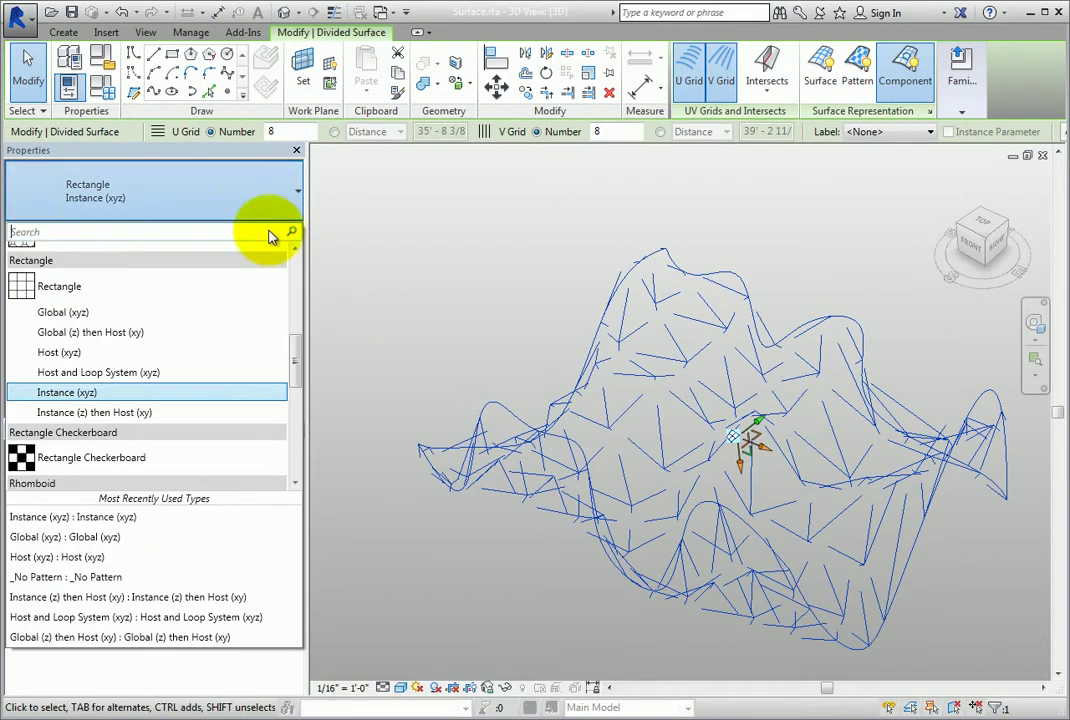
pyautogui.click(213, 378)
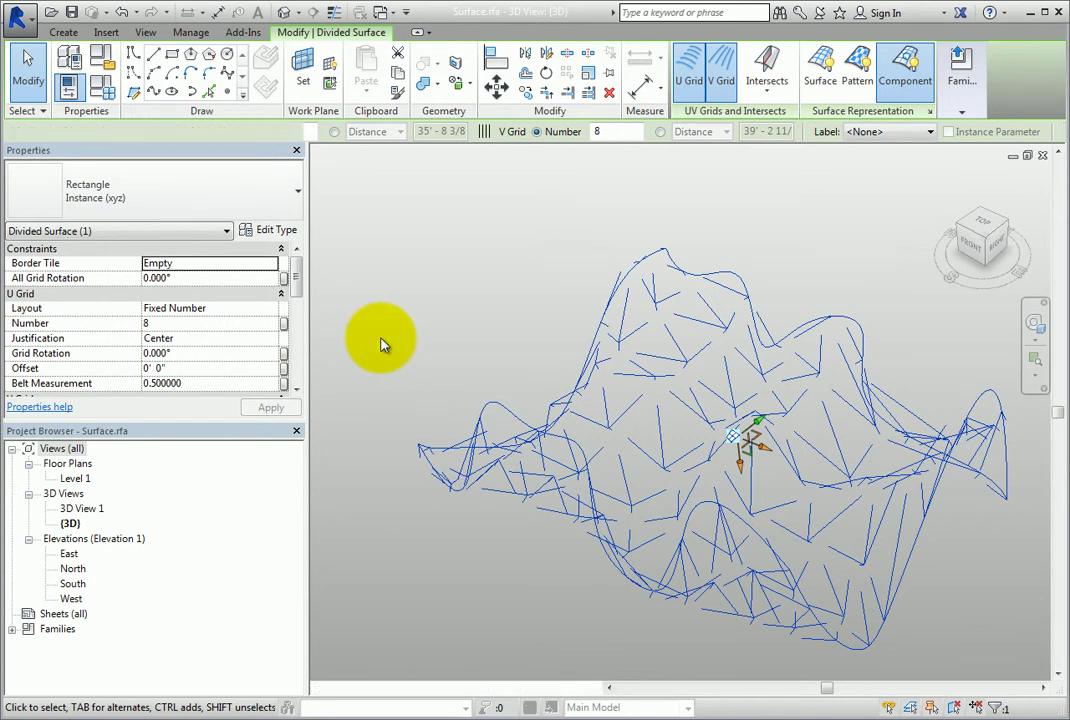
pyautogui.click(296, 206)
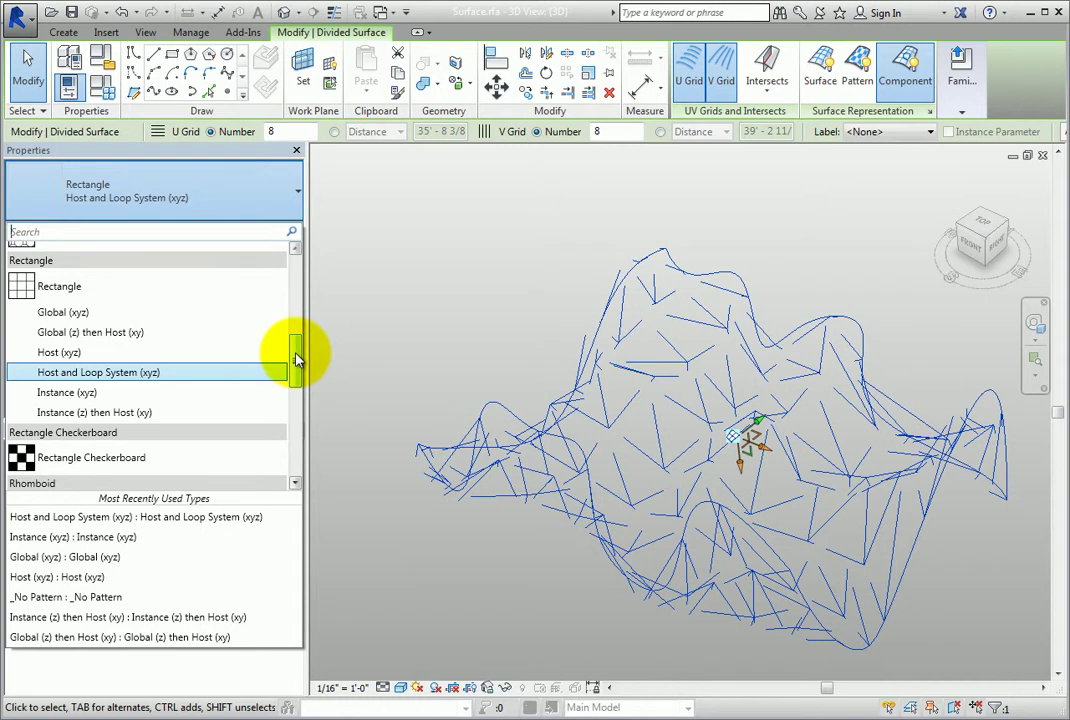
pyautogui.click(258, 356)
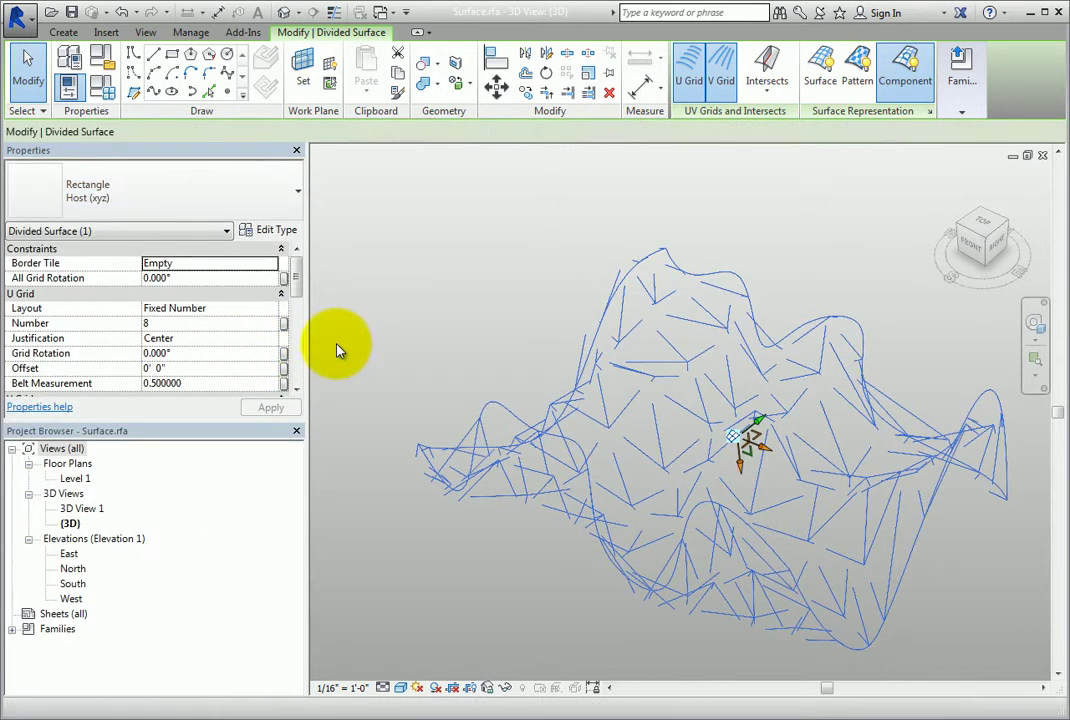
# Step: Apply the Global (z) then Host (xy) component to the divided surface, replace it with Instance (z) then Host (xy), and deselect the surface
pyautogui.click(284, 202)
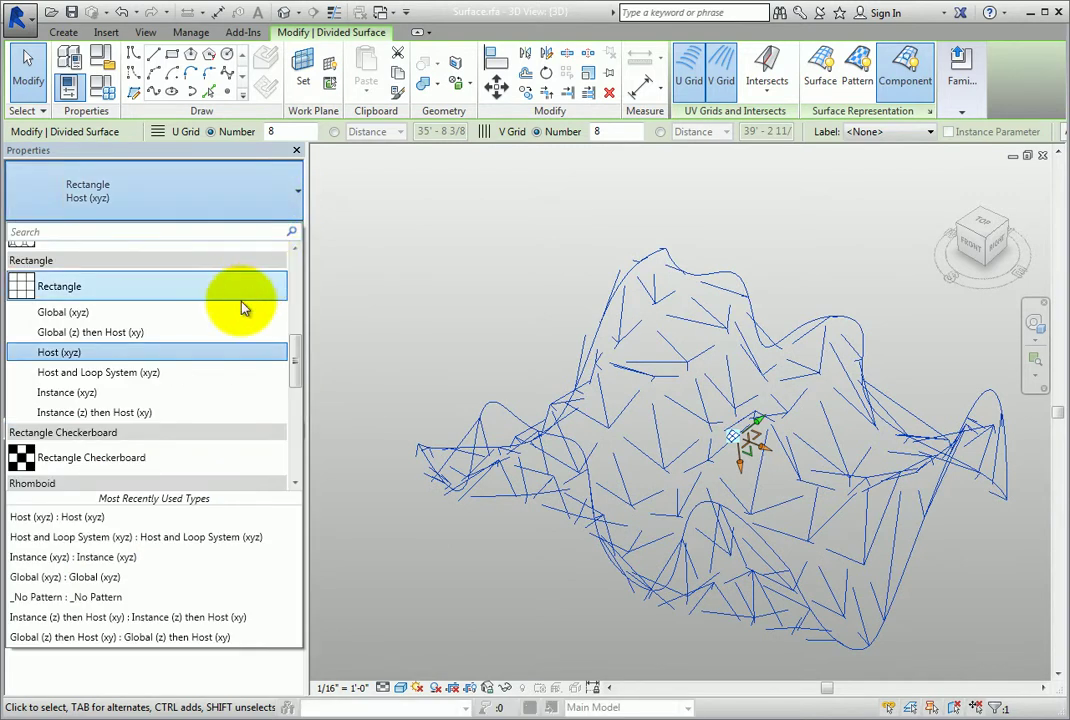
pyautogui.click(220, 332)
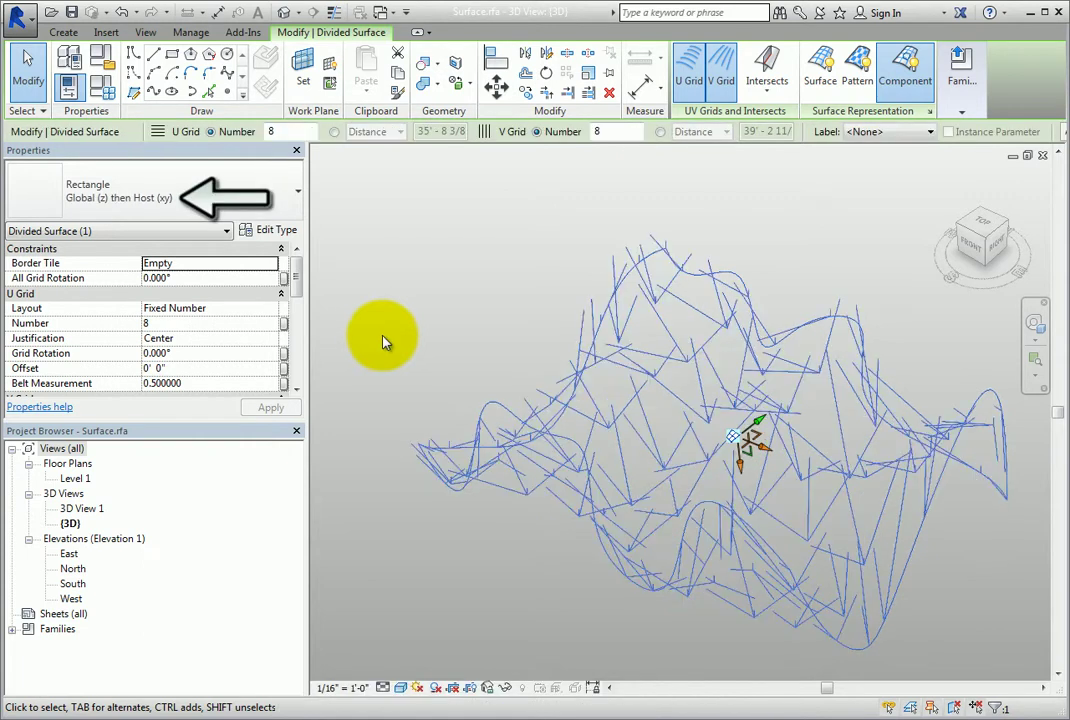
pyautogui.click(292, 209)
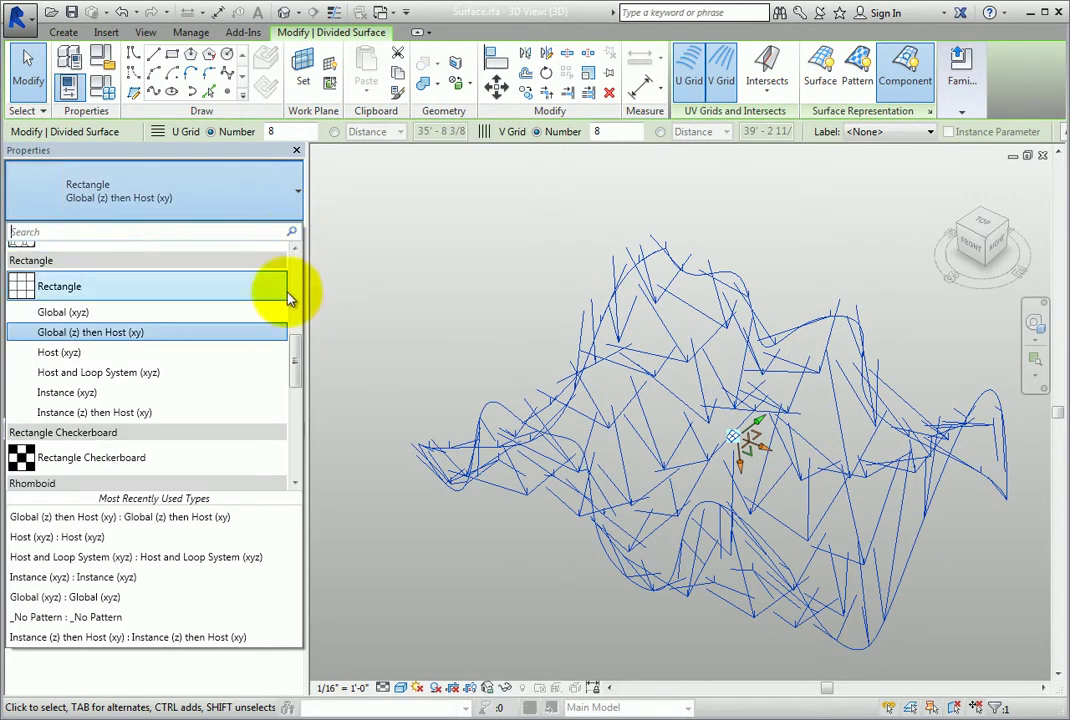
pyautogui.click(229, 413)
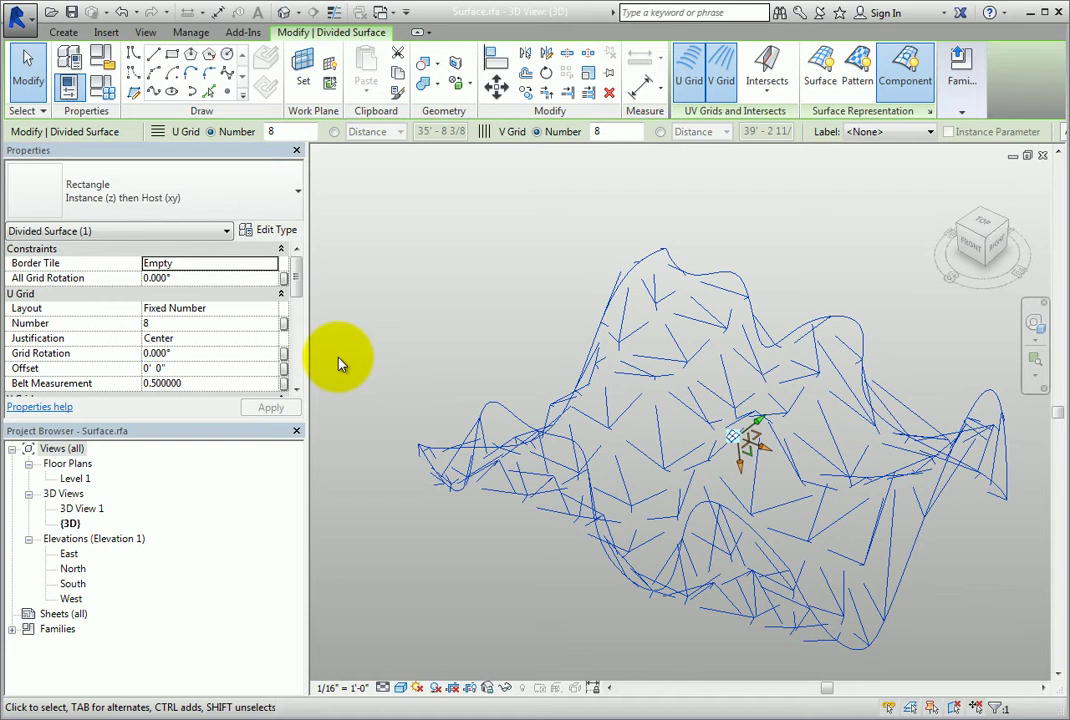
pyautogui.click(363, 358)
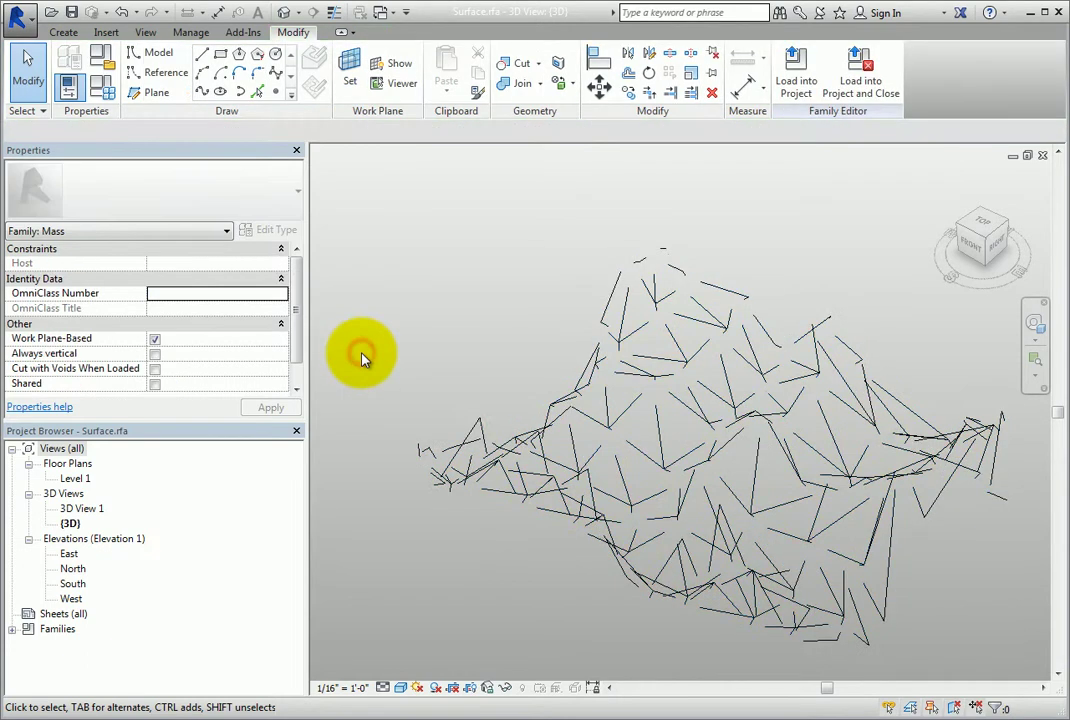